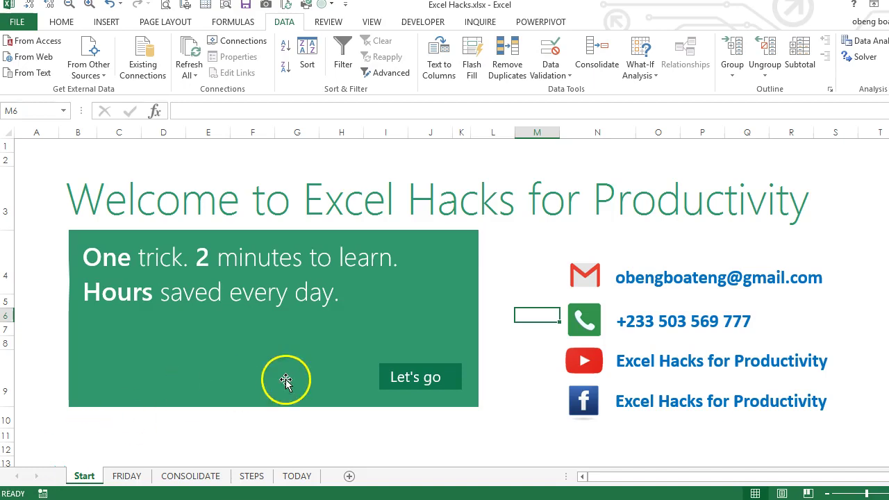
Step: Open the CONSOLIDATE sheet and review the Branch A table and the empty consolidated range H4:I9
{"action": "left_click", "coordinate": [392, 375]}
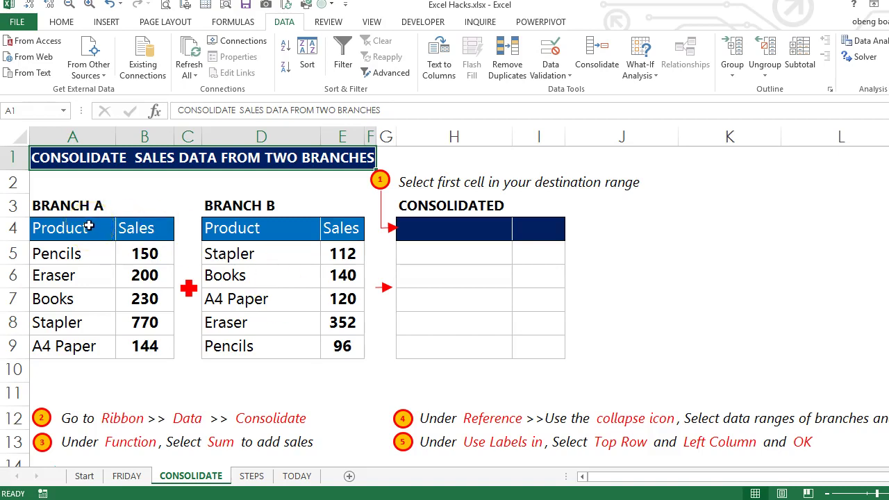
{"action": "mouse_move", "coordinate": [89, 227]}
{"action": "left_mouse_down"}
{"action": "mouse_move", "coordinate": [99, 228]}
{"action": "mouse_move", "coordinate": [139, 299]}
{"action": "mouse_move", "coordinate": [148, 341]}
{"action": "left_mouse_up"}
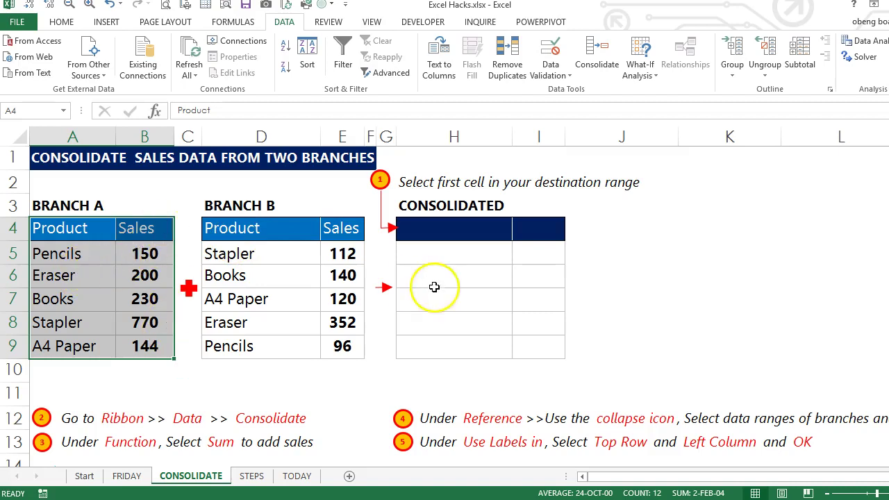
{"action": "left_click_drag", "start_coordinate": [459, 228], "coordinate": [525, 339]}
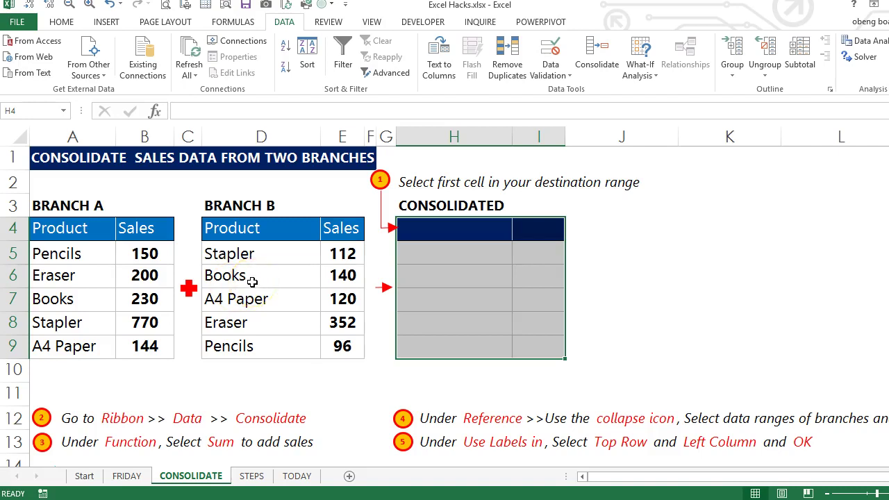
{"action": "left_click", "coordinate": [107, 229]}
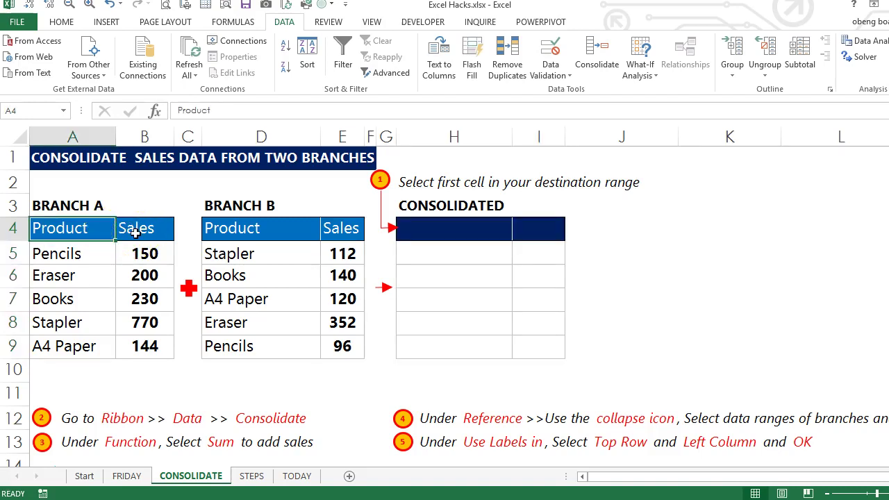
{"action": "left_click", "coordinate": [99, 228]}
{"action": "left_click_drag", "start_coordinate": [103, 228], "coordinate": [436, 229]}
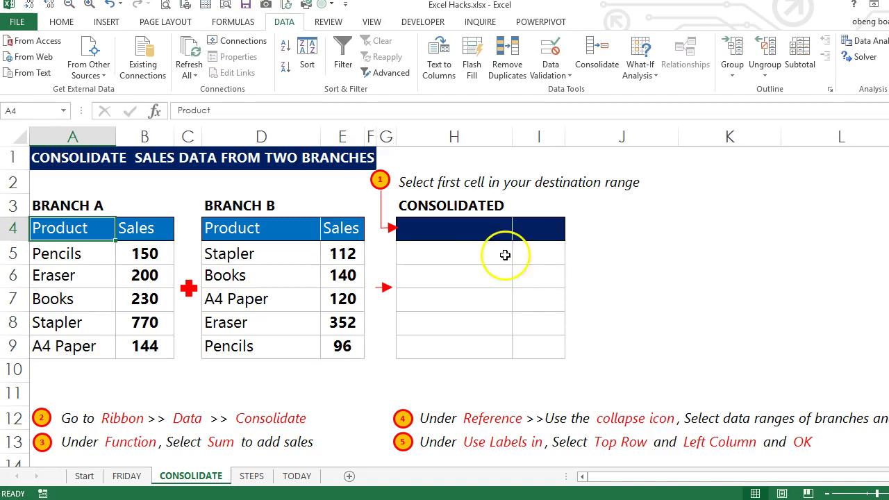
{"action": "left_click", "coordinate": [480, 234]}
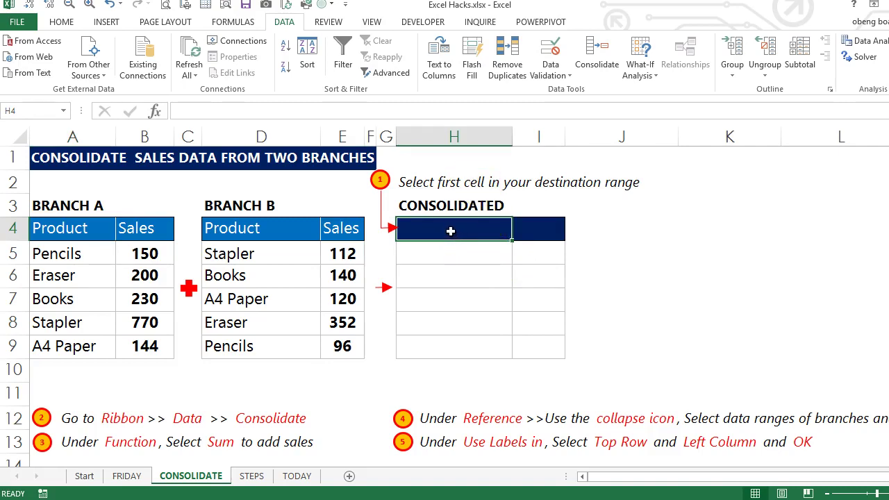
{"action": "left_click_drag", "start_coordinate": [450, 232], "coordinate": [557, 351]}
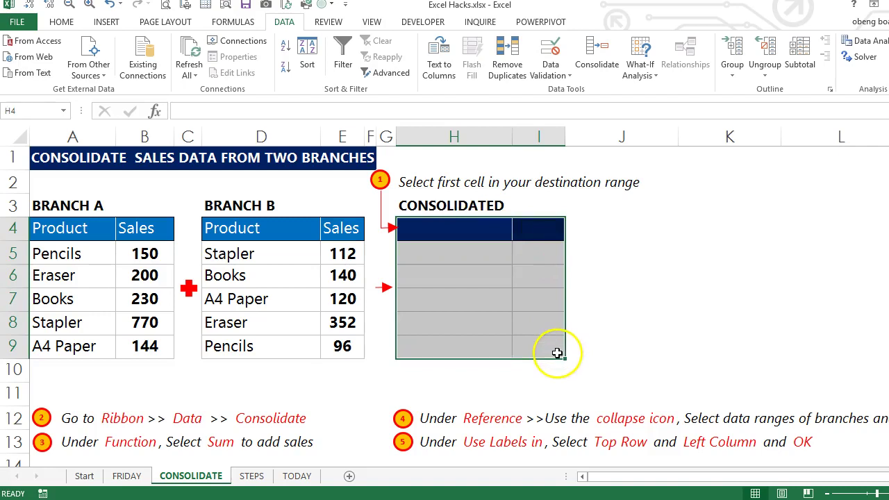
Step: Start a Sum consolidation with H4 as the destination cell and add the Branch A range A4:B9 as a reference
{"action": "left_click", "coordinate": [480, 233]}
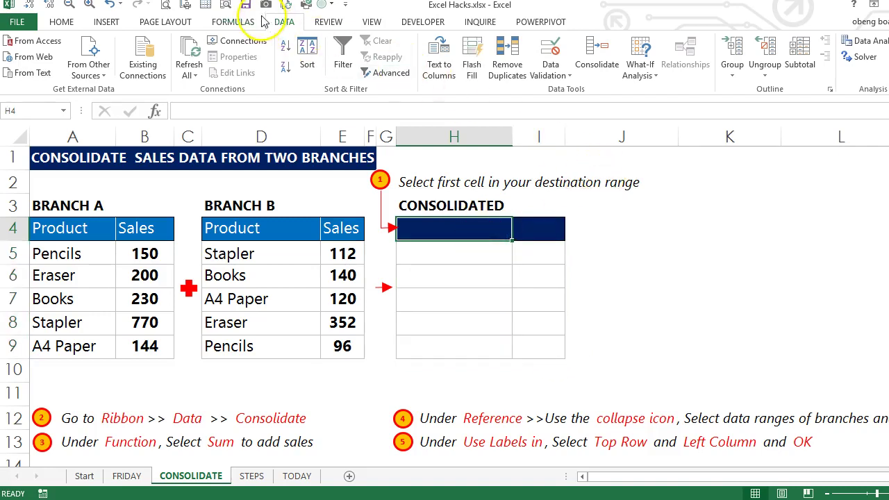
{"action": "left_click", "coordinate": [593, 67]}
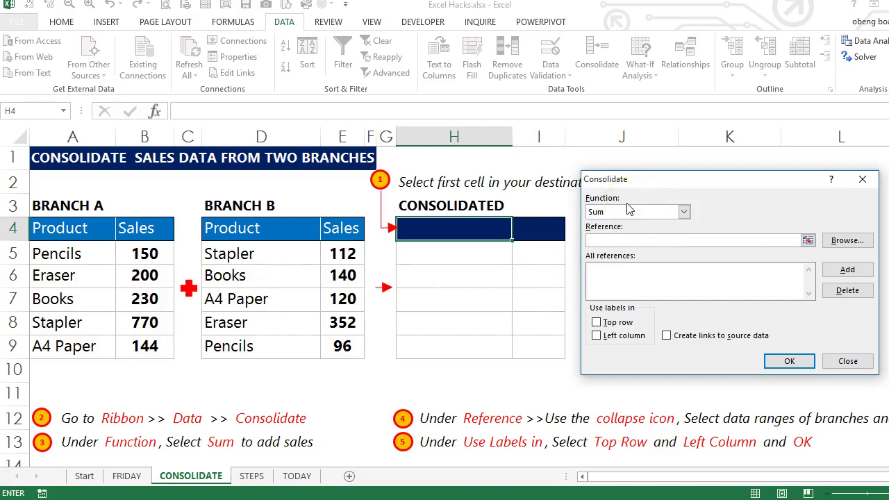
{"action": "left_click", "coordinate": [785, 254]}
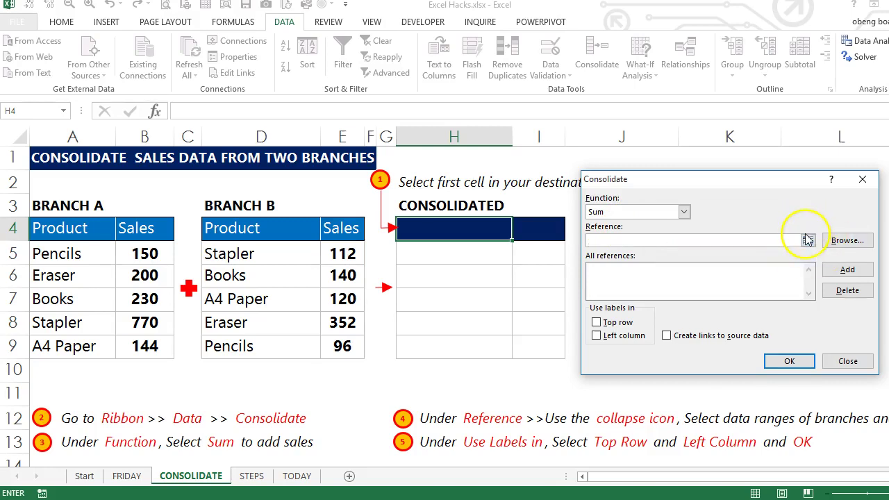
{"action": "left_click", "coordinate": [807, 240]}
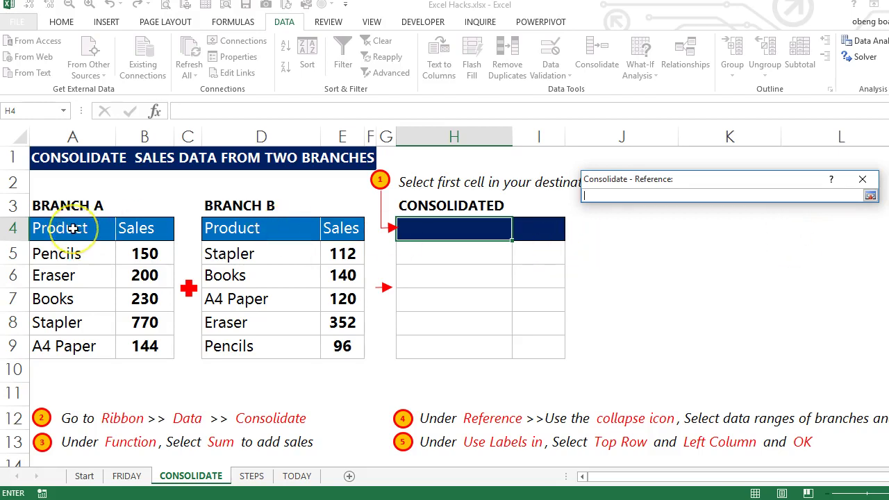
{"action": "left_click_drag", "start_coordinate": [72, 228], "coordinate": [139, 346]}
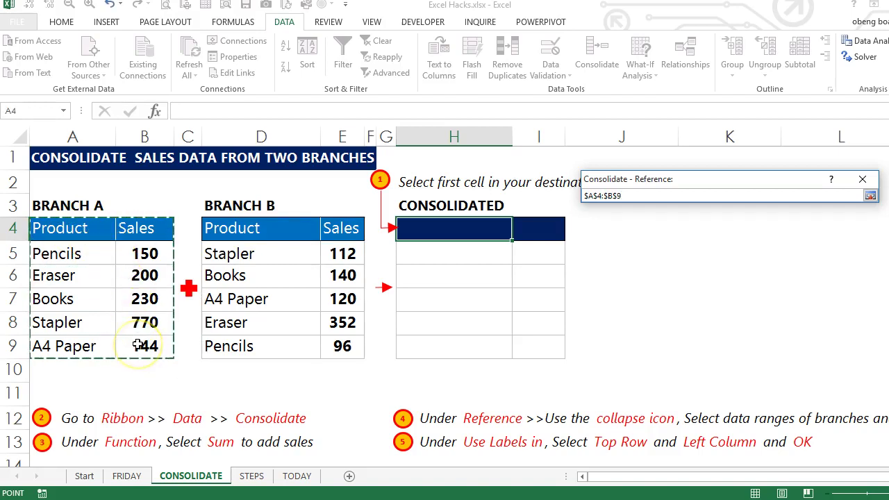
{"action": "left_click", "coordinate": [871, 196]}
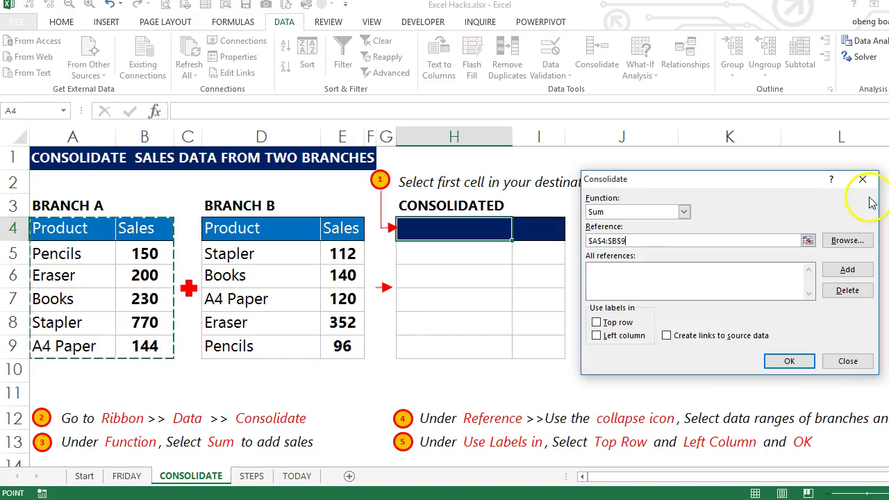
{"action": "left_click", "coordinate": [847, 269]}
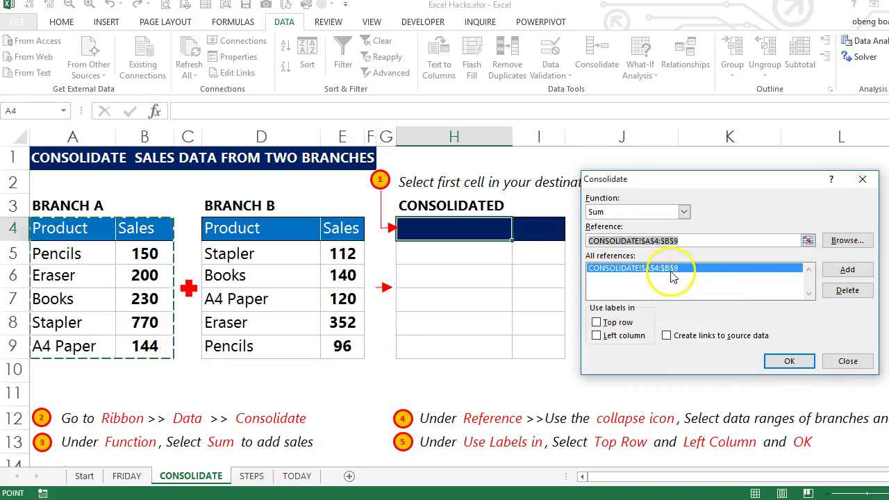
Step: Add the Branch B range D4:E9 as the second consolidation reference
{"action": "left_click", "coordinate": [807, 241]}
{"action": "left_click_drag", "start_coordinate": [274, 228], "coordinate": [331, 348]}
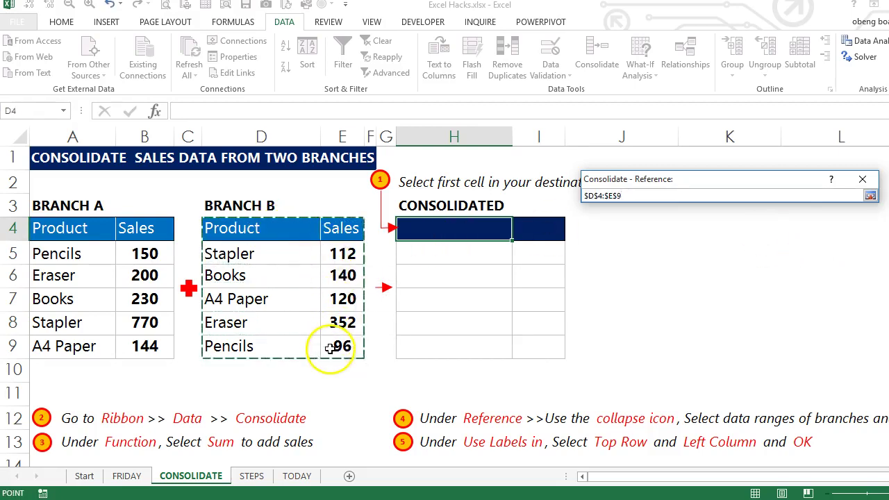
{"action": "left_click", "coordinate": [870, 195]}
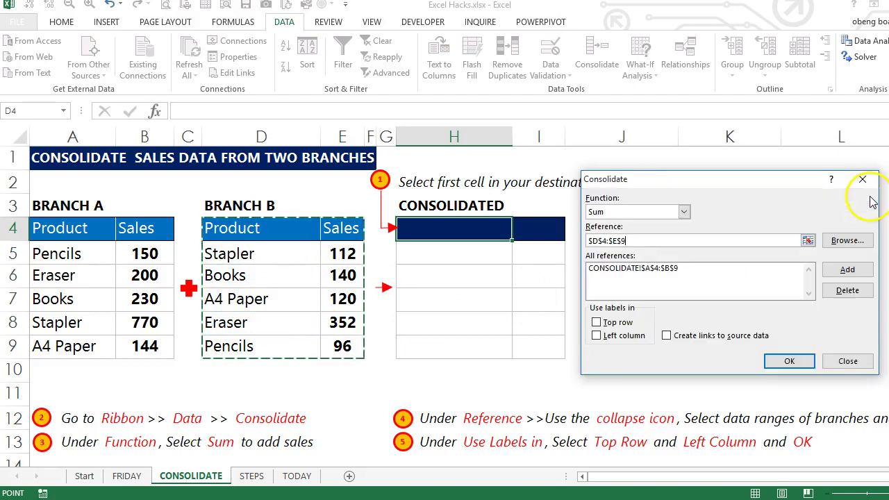
{"action": "left_click", "coordinate": [848, 271]}
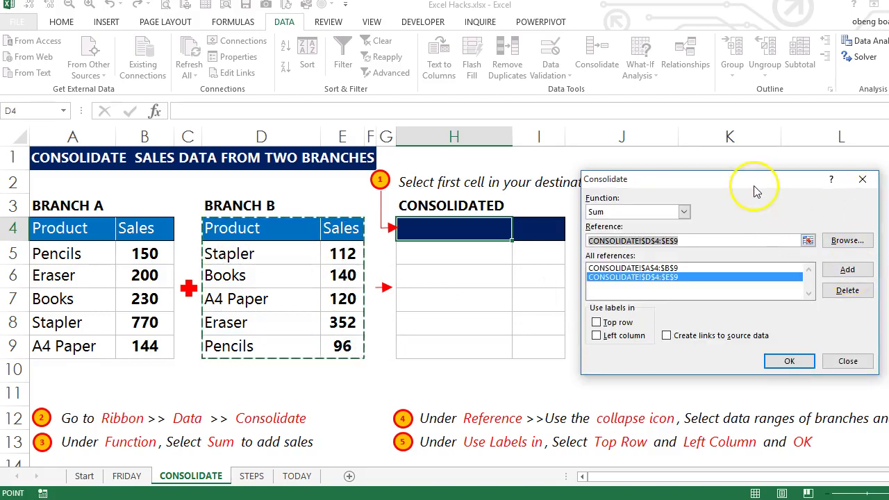
Step: Enable the top row and left column labels and run the consolidation
{"action": "left_click_drag", "start_coordinate": [757, 192], "coordinate": [754, 147]}
{"action": "left_click", "coordinate": [682, 197]}
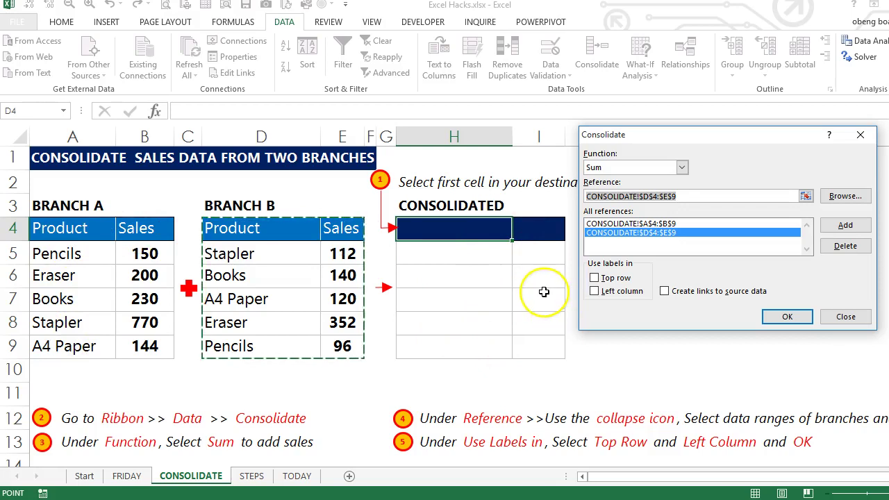
{"action": "left_click", "coordinate": [595, 279]}
{"action": "left_click", "coordinate": [594, 291]}
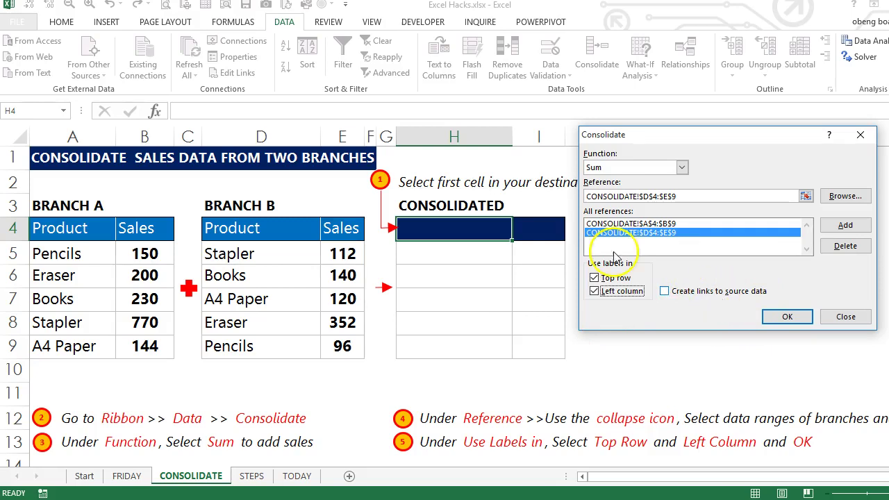
{"action": "left_click", "coordinate": [778, 316]}
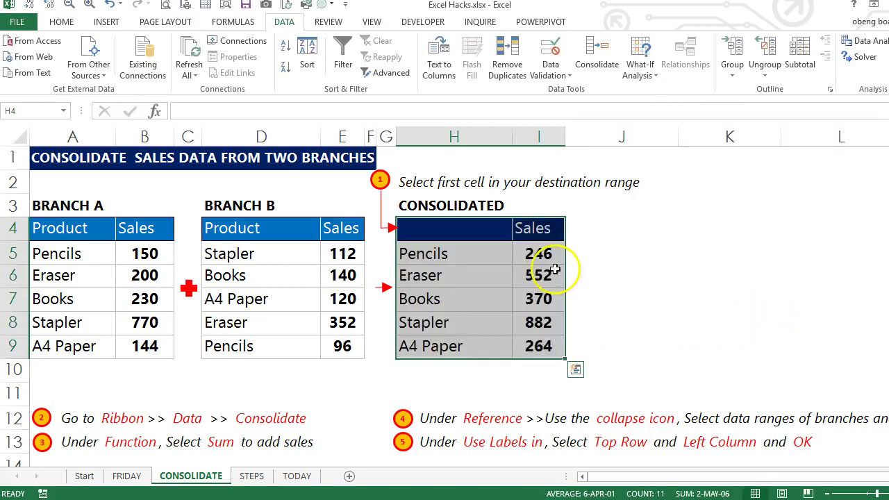
Step: Enter the header "Product" in the blank cell H4 of the consolidated table
{"action": "left_click", "coordinate": [494, 272]}
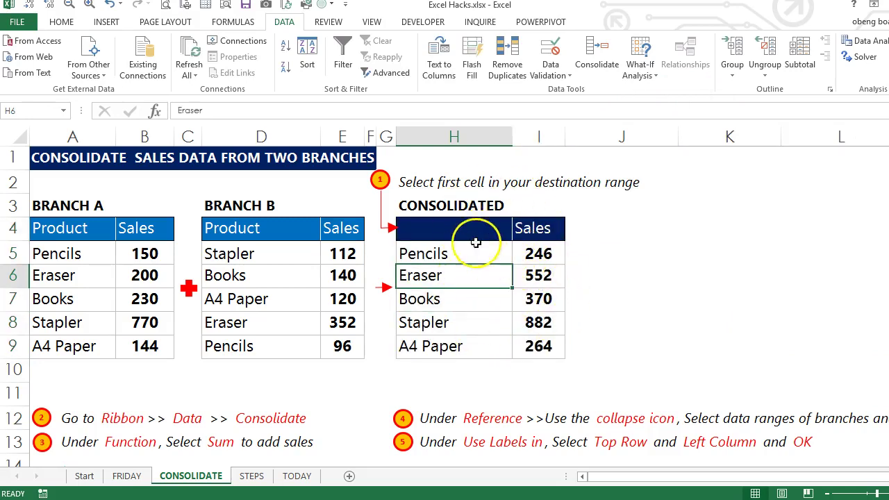
{"action": "left_click", "coordinate": [474, 230]}
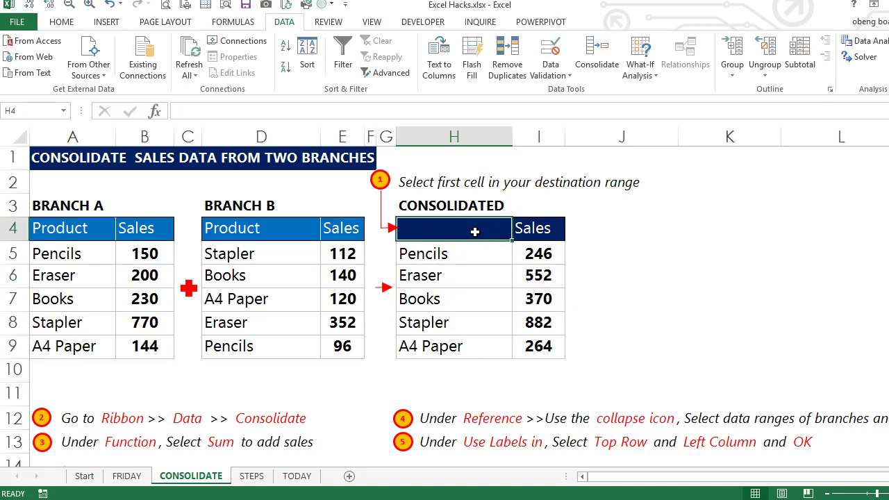
{"action": "type", "text": "Product"}
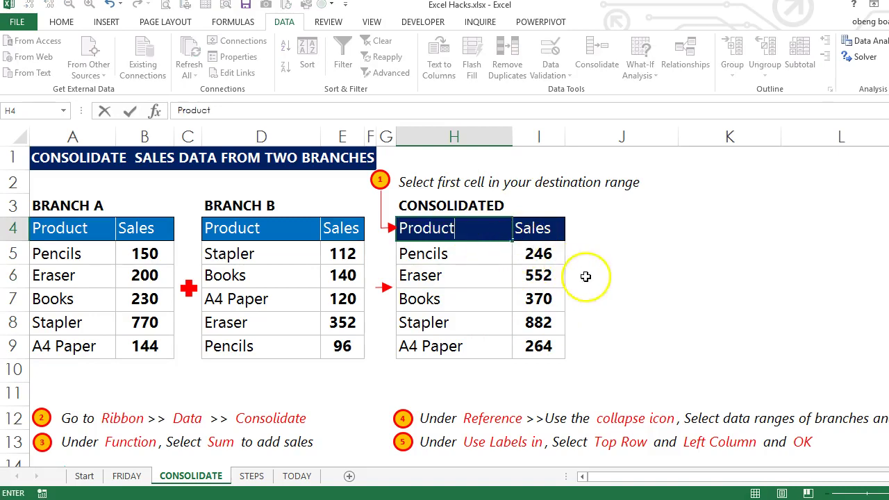
{"action": "left_click", "coordinate": [585, 277]}
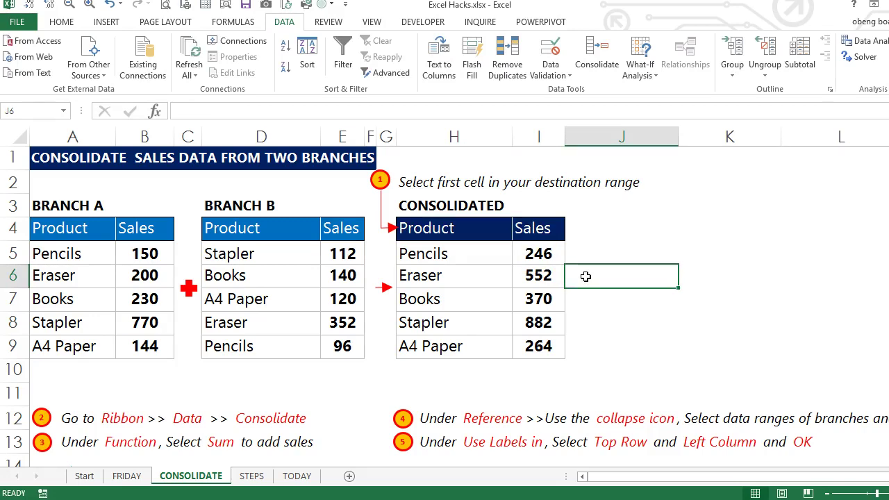
Step: Return to the workbook's Start sheet
{"action": "left_click", "coordinate": [83, 475]}
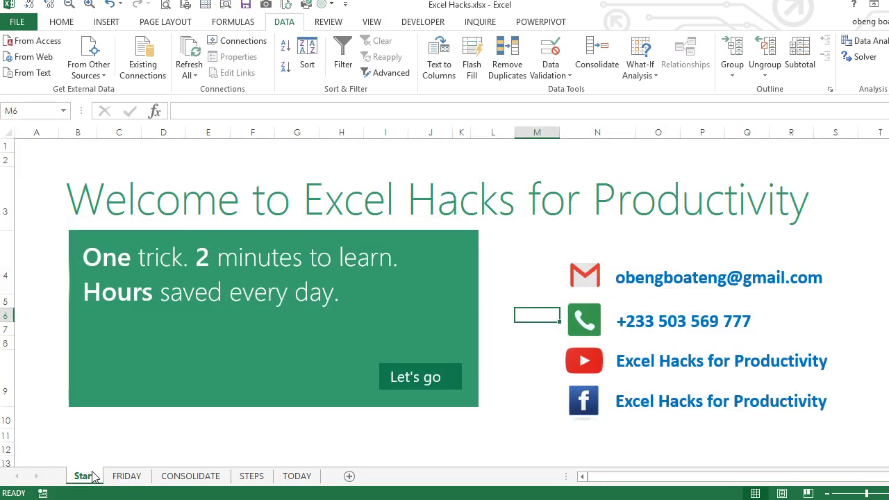
{"action": "left_click", "coordinate": [40, 475]}
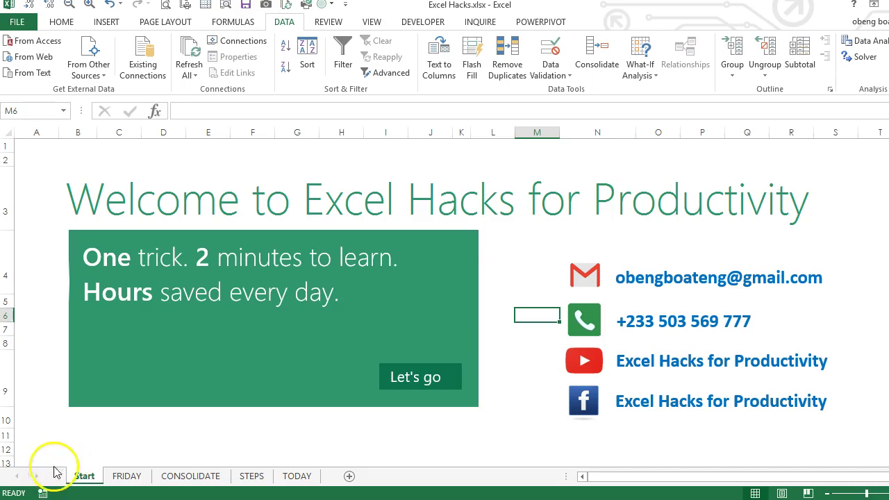